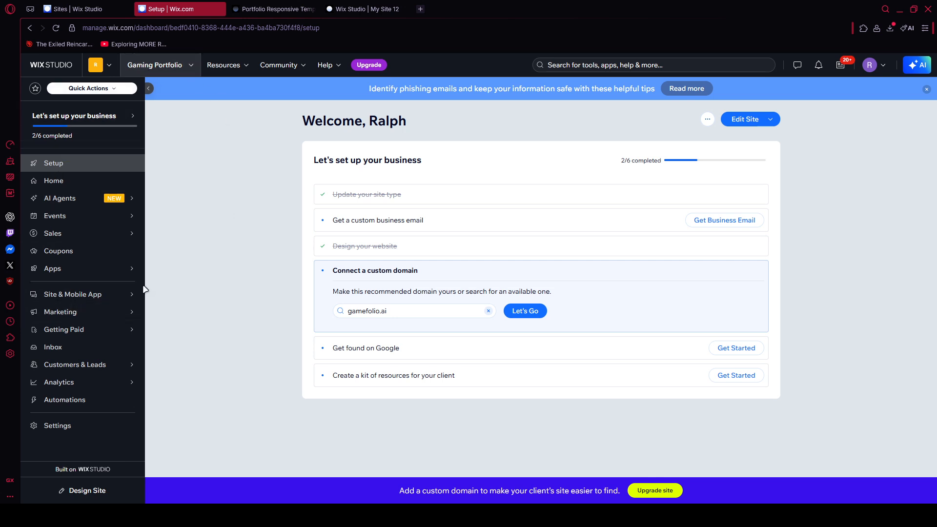
Start the SEO Setup Checklist questionnaire for the Gaming Portfolio site from its SEO & GEO marketing page.
{"action": "mouse_move", "coordinate": [126, 311]}
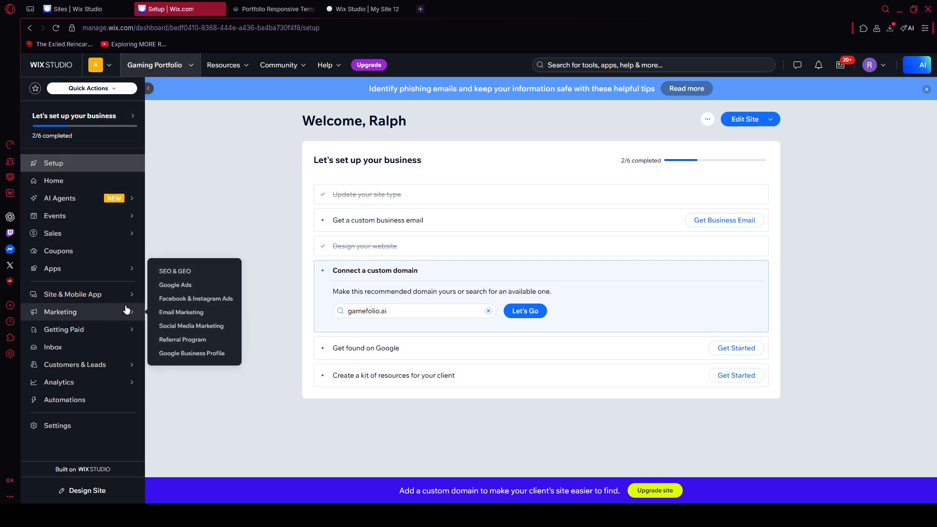
{"action": "left_click", "coordinate": [177, 275]}
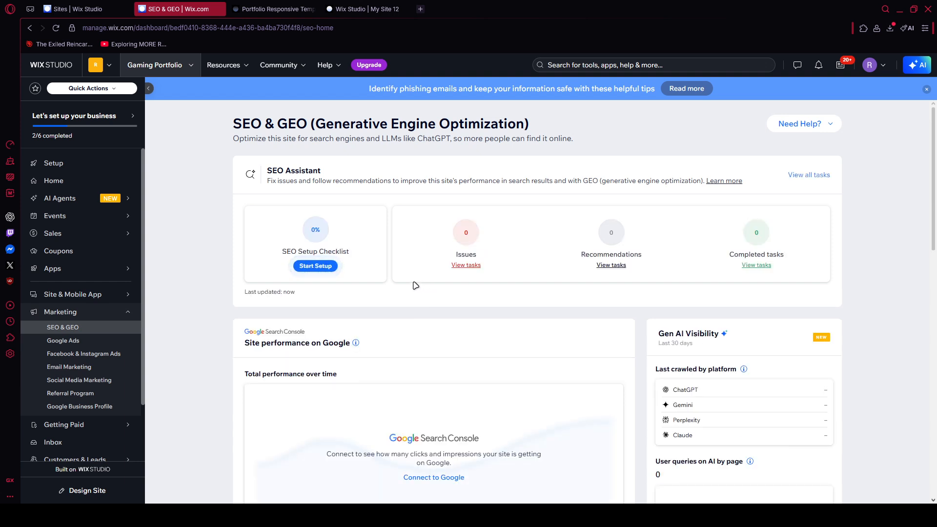
{"action": "left_click", "coordinate": [329, 268]}
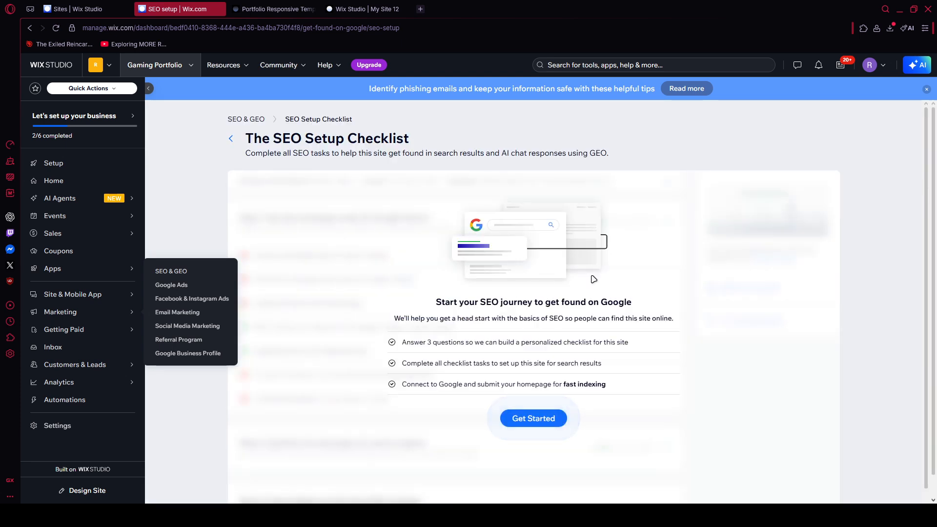
{"action": "left_click", "coordinate": [536, 417]}
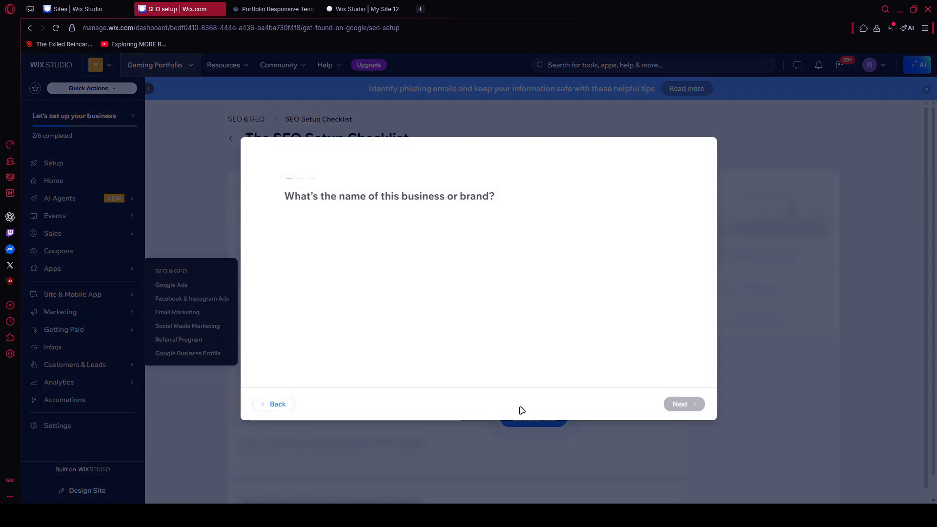
Enter Gaming Studio as the business or brand name and continue to the customer location question.
{"action": "left_click", "coordinate": [400, 253]}
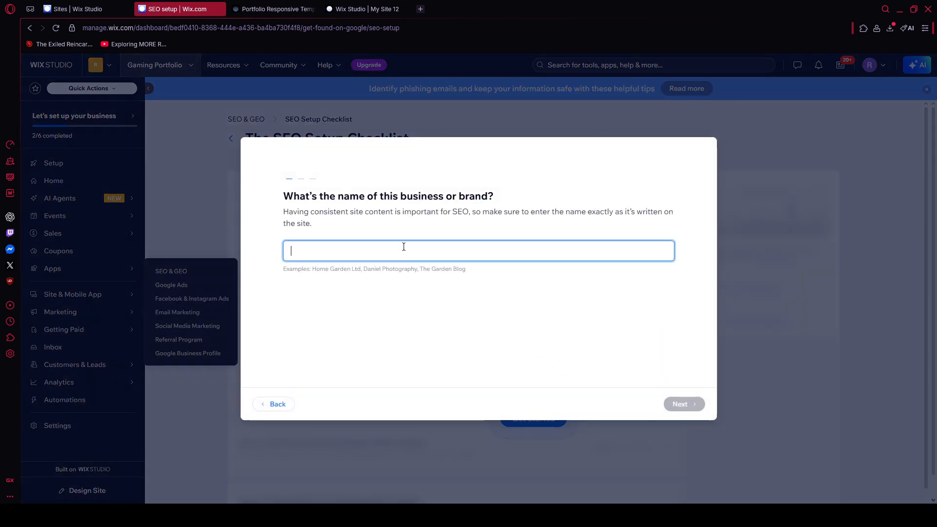
{"action": "type", "text": "G"}
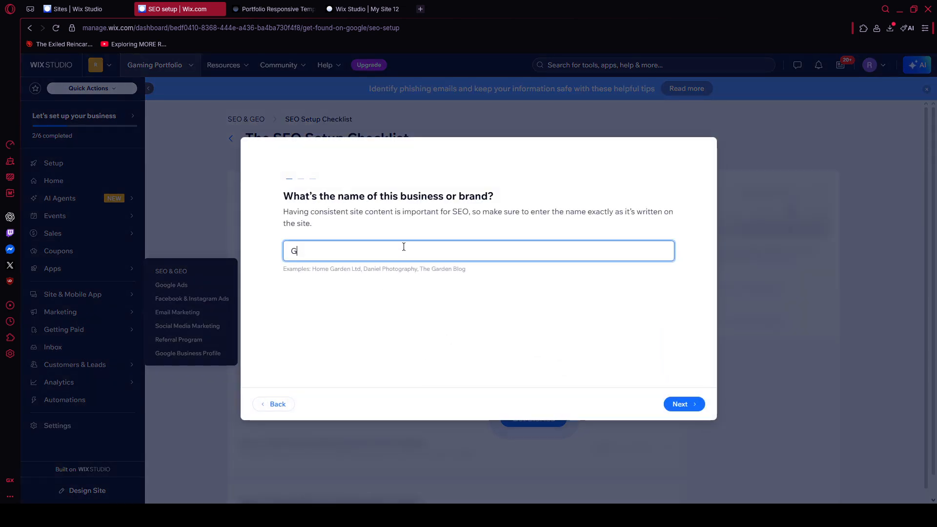
{"action": "type", "text": "am"}
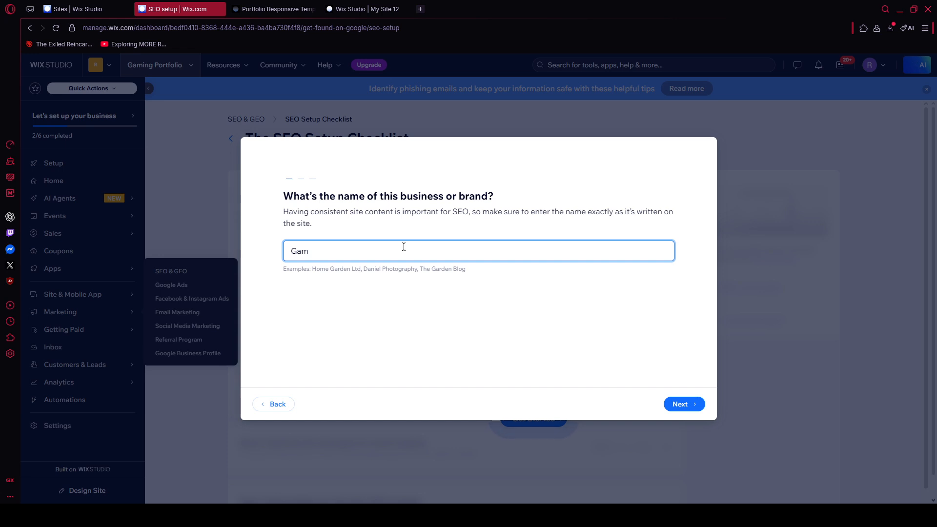
{"action": "type", "text": "ing Studio"}
{"action": "left_click", "coordinate": [680, 405]}
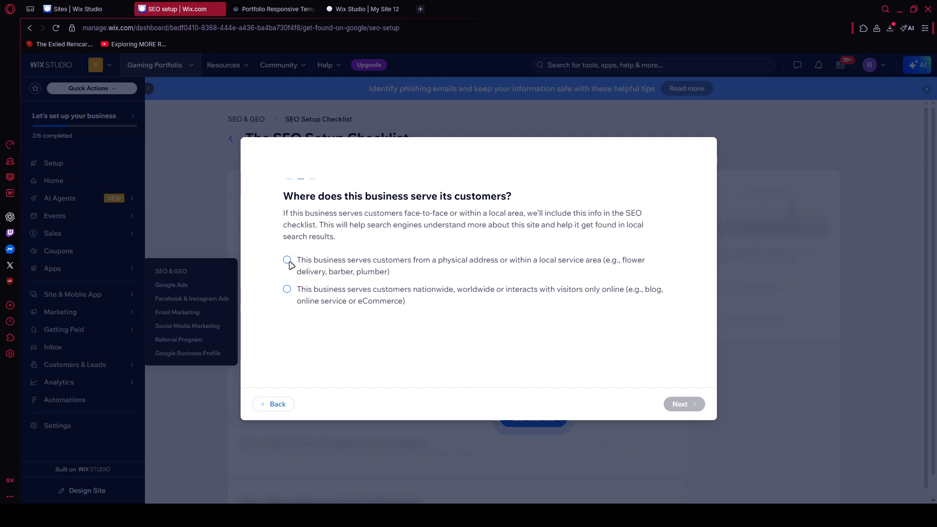
Specify that the business serves customers nationwide, worldwide or only online, and continue to the keywords question.
{"action": "left_click", "coordinate": [287, 260]}
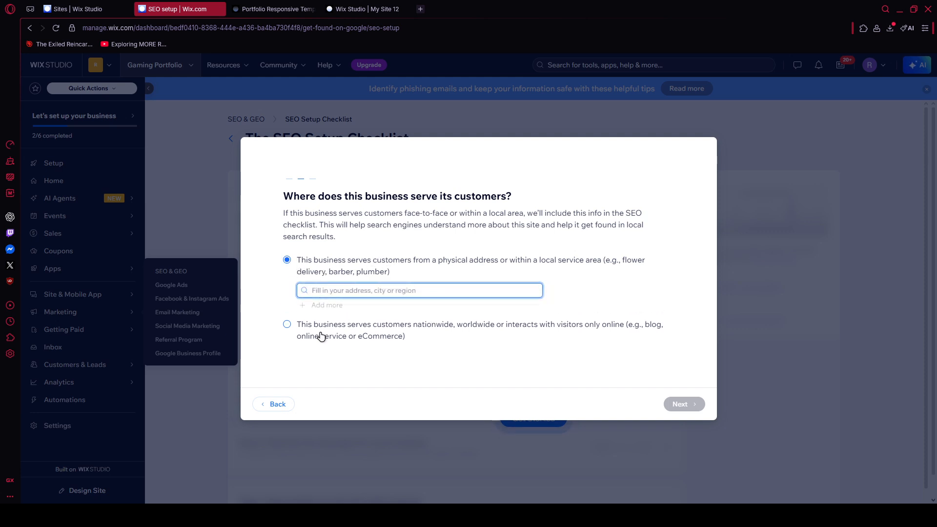
{"action": "left_click", "coordinate": [287, 325]}
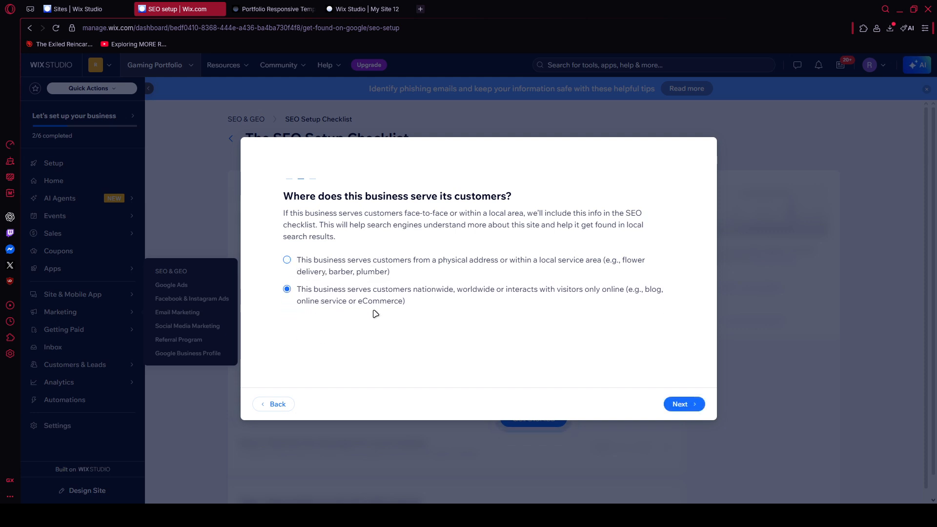
{"action": "left_click", "coordinate": [696, 410]}
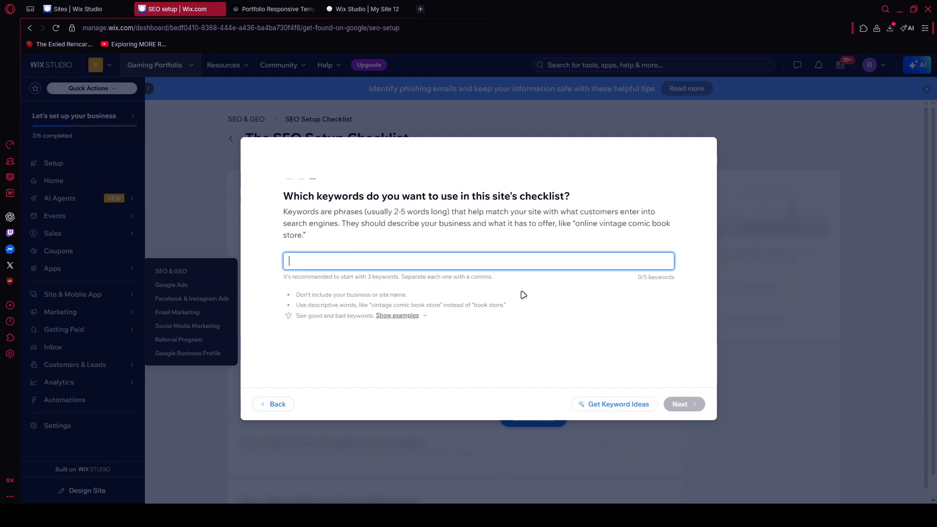
Add the keyword game for the site's checklist and complete the SEO questionnaire.
{"action": "left_click", "coordinate": [431, 255]}
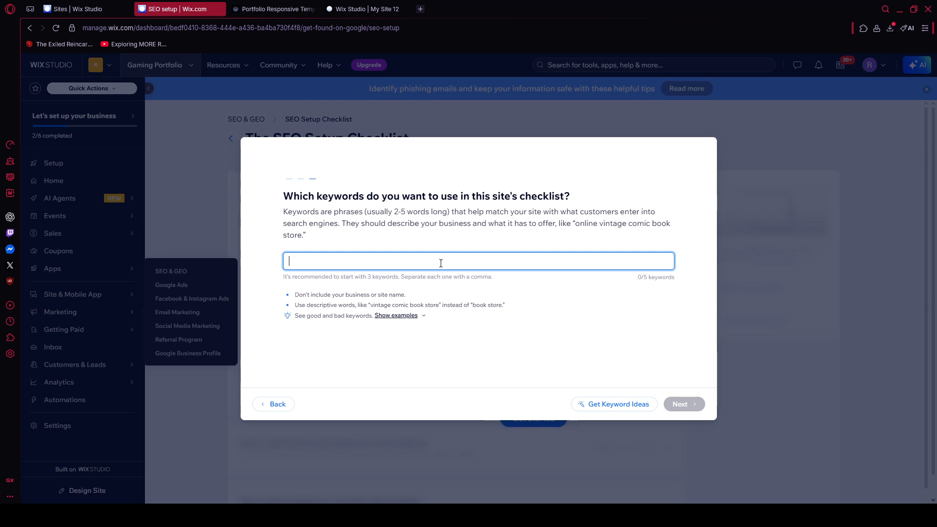
{"action": "type", "text": "game,"}
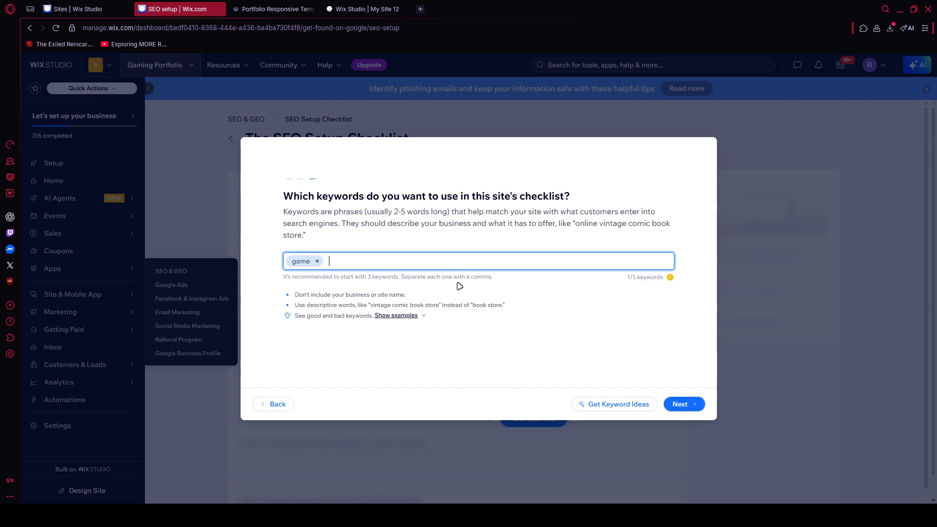
{"action": "left_click", "coordinate": [687, 405]}
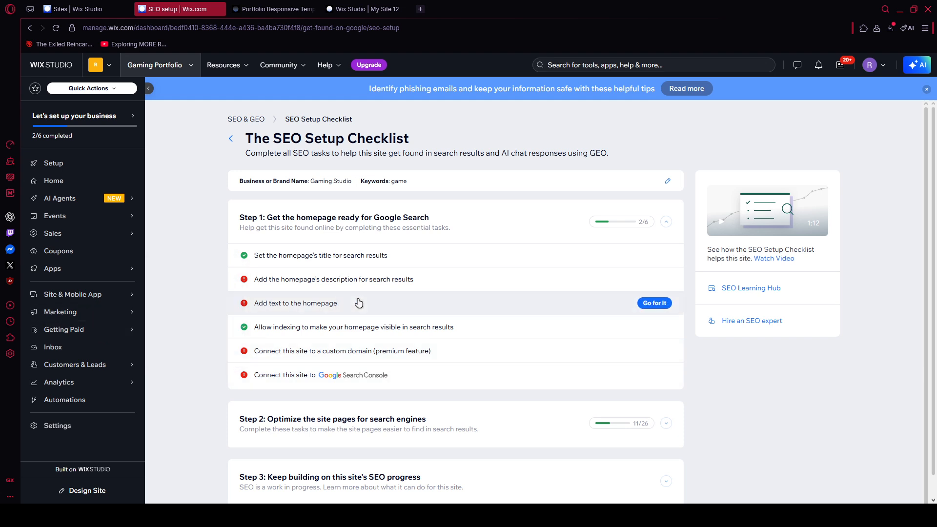
Review the checklist tasks for the homepage's search description and for allowing homepage indexing.
{"action": "left_click", "coordinate": [342, 277]}
{"action": "scroll", "coordinate": [472, 300], "scroll_direction": "down", "scroll_amount": 2}
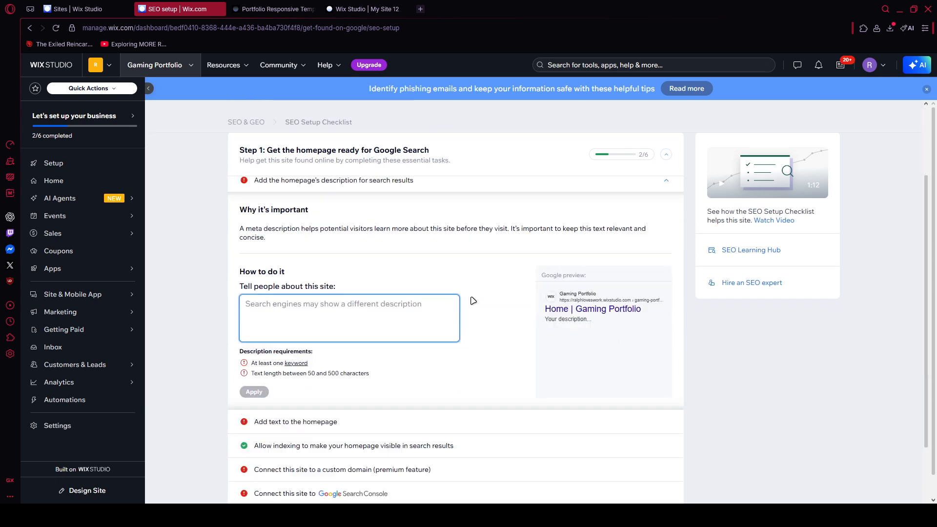
{"action": "scroll", "coordinate": [540, 282], "scroll_direction": "up", "scroll_amount": 1}
{"action": "scroll", "coordinate": [478, 311], "scroll_direction": "up", "scroll_amount": 3}
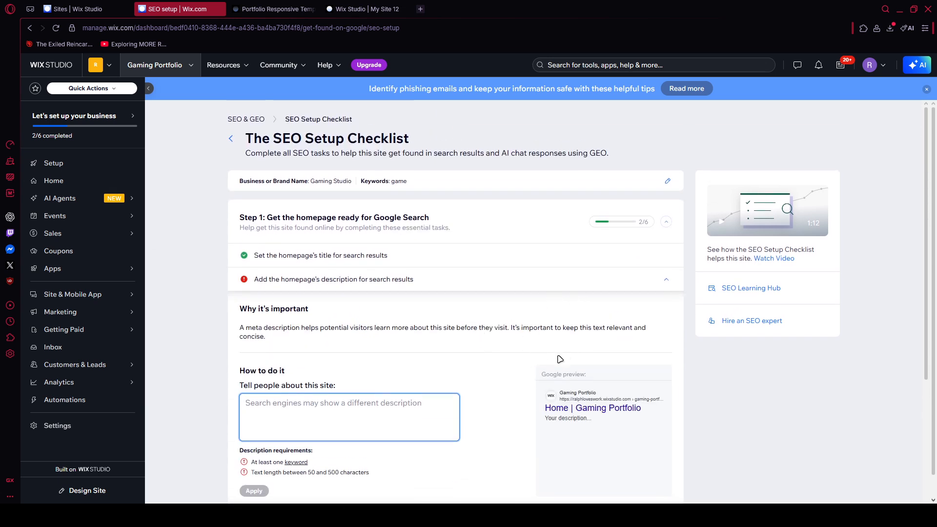
{"action": "scroll", "coordinate": [560, 359], "scroll_direction": "down", "scroll_amount": 3}
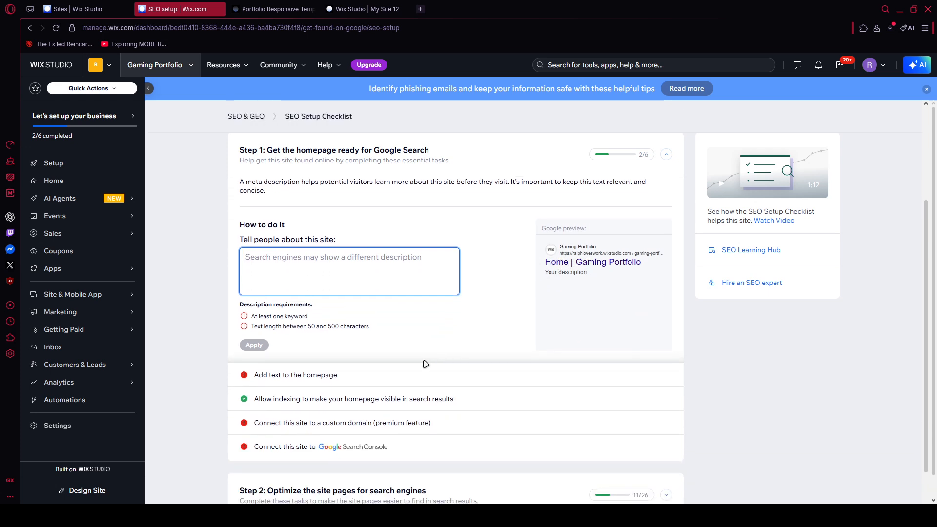
{"action": "left_click", "coordinate": [415, 399]}
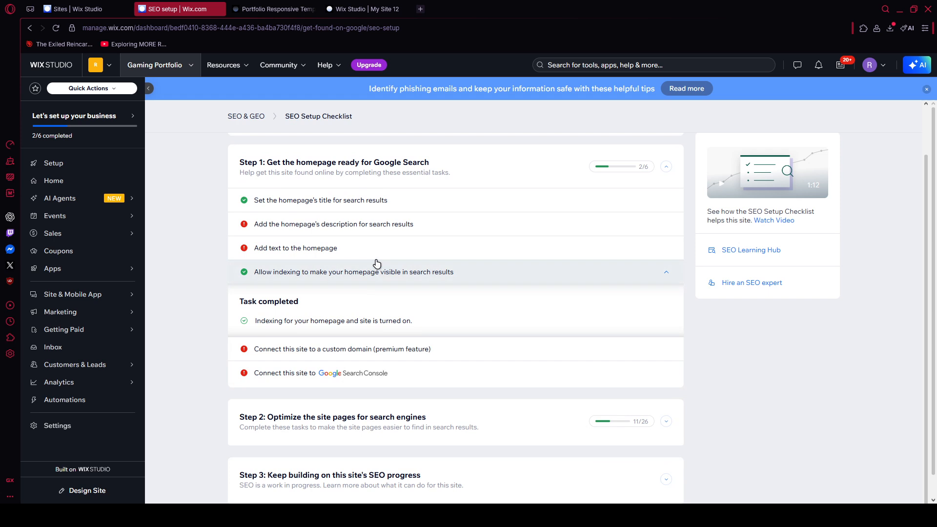
Examine the instructions for adding text to the homepage and the surrounding SEO checklist tasks.
{"action": "left_click", "coordinate": [377, 248]}
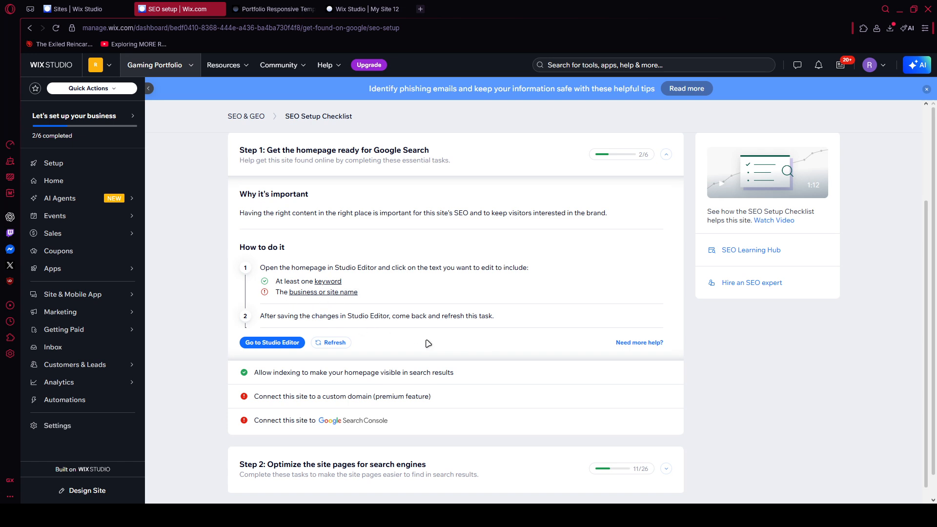
{"action": "scroll", "coordinate": [574, 330], "scroll_direction": "down", "scroll_amount": 2}
{"action": "scroll", "coordinate": [577, 327], "scroll_direction": "down", "scroll_amount": 1}
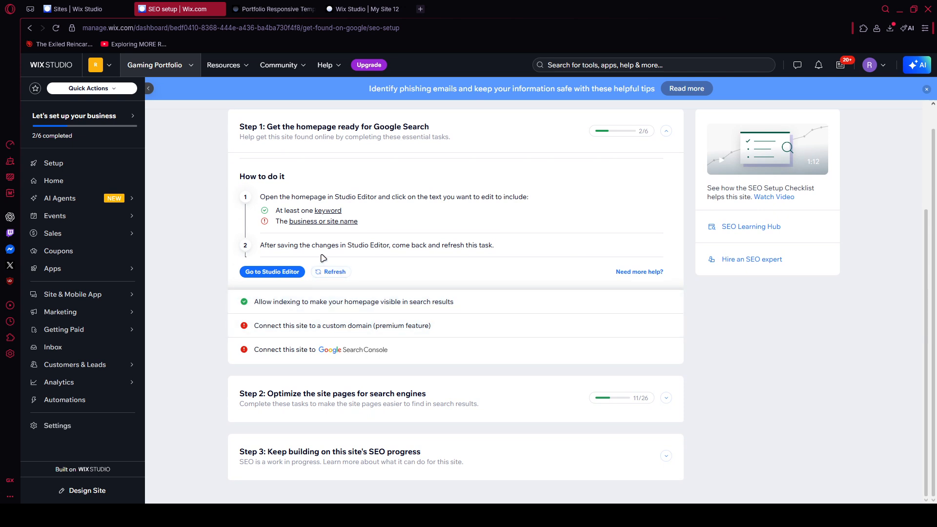
{"action": "scroll", "coordinate": [322, 259], "scroll_direction": "up", "scroll_amount": 2}
{"action": "scroll", "coordinate": [321, 255], "scroll_direction": "up", "scroll_amount": 3}
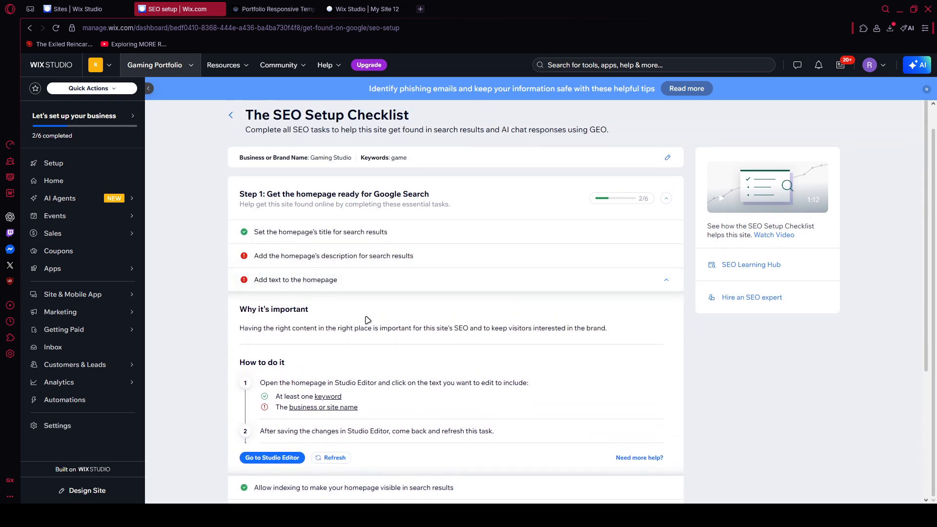
{"action": "scroll", "coordinate": [373, 285], "scroll_direction": "down", "scroll_amount": 4}
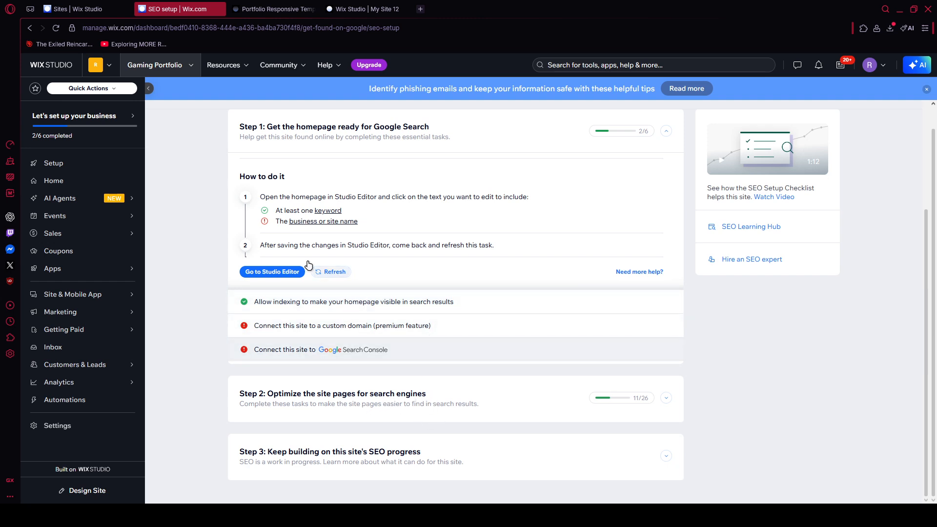
{"action": "scroll", "coordinate": [236, 130], "scroll_direction": "up", "scroll_amount": 3}
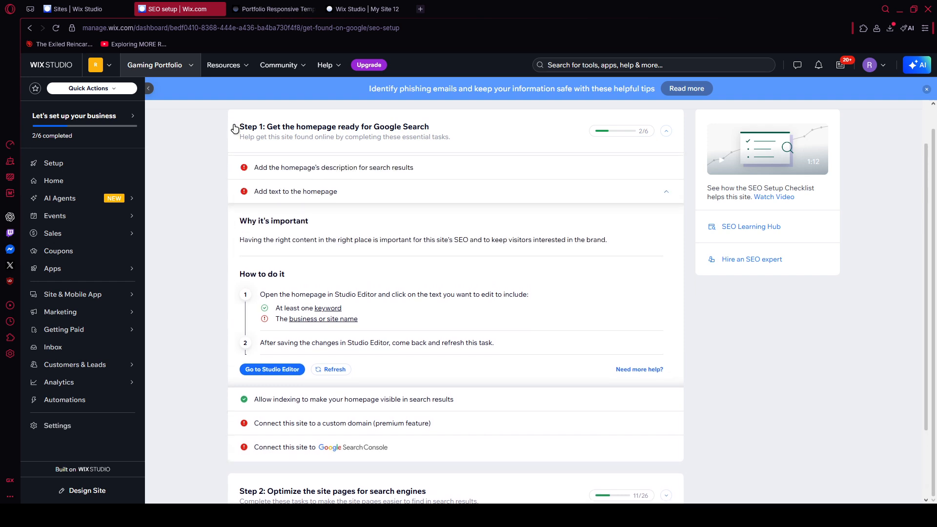
{"action": "scroll", "coordinate": [266, 175], "scroll_direction": "up", "scroll_amount": 1}
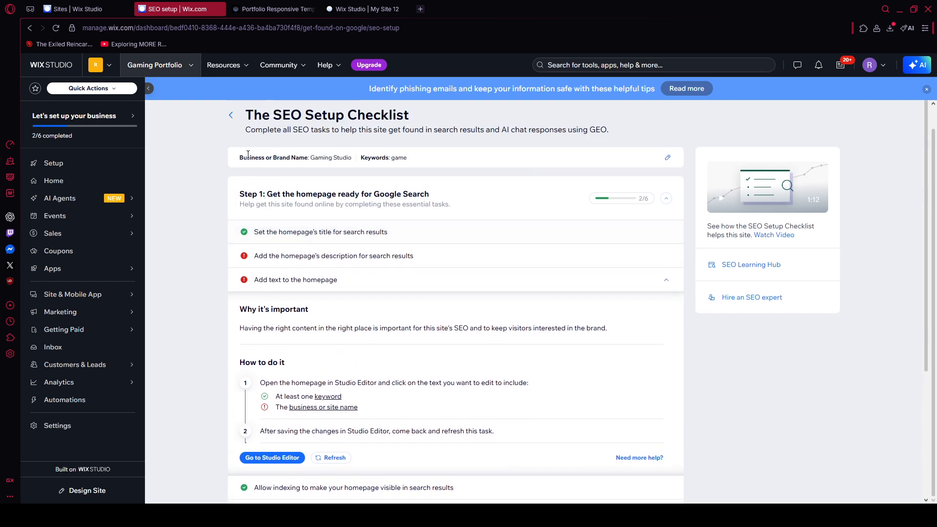
Return to the SEO & GEO overview and open SEO Settings to view the page types and site preferences.
{"action": "left_click", "coordinate": [233, 115]}
{"action": "scroll", "coordinate": [519, 300], "scroll_direction": "down", "scroll_amount": 8}
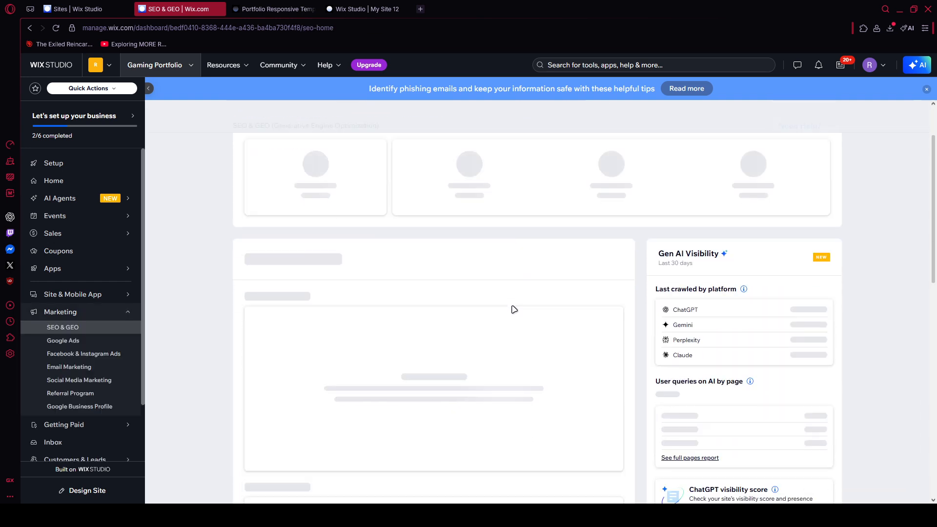
{"action": "scroll", "coordinate": [533, 386], "scroll_direction": "down", "scroll_amount": 2}
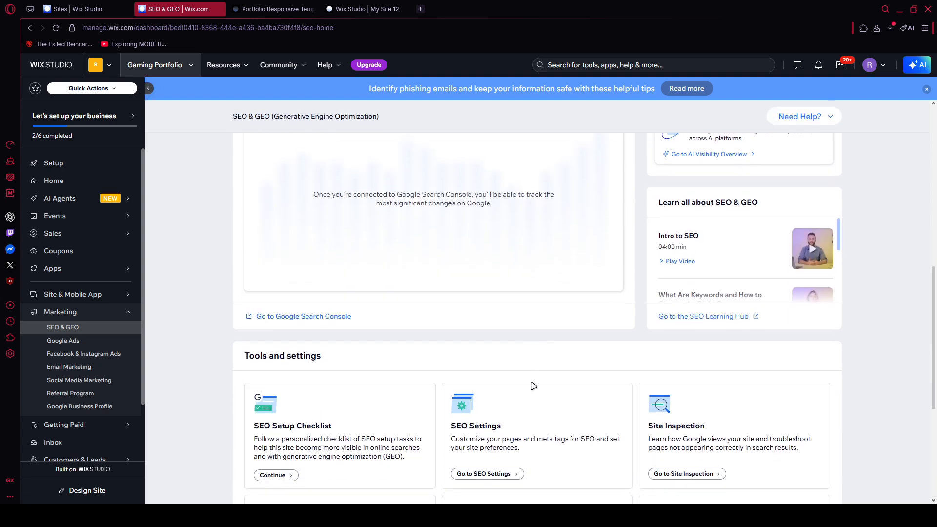
{"action": "left_click", "coordinate": [535, 396]}
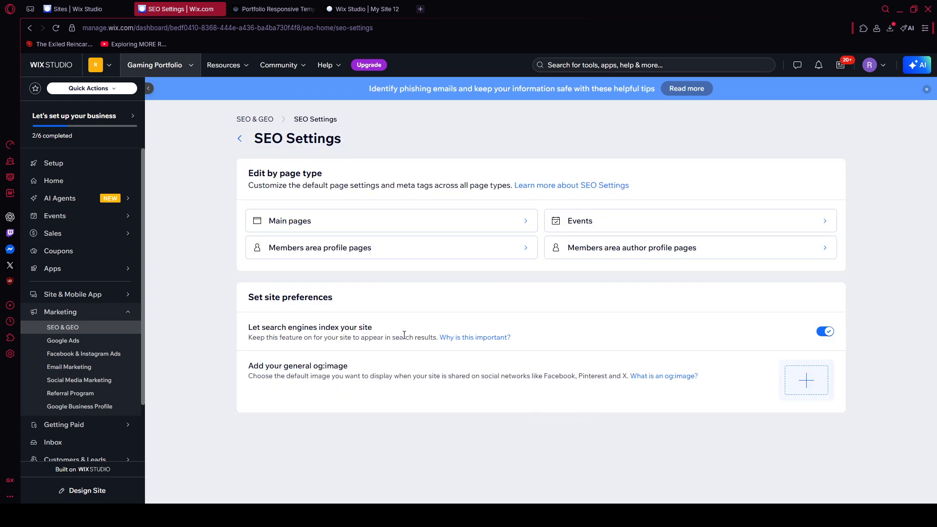
Go back to the SEO & GEO overview and review the Google site performance and Gen AI Visibility sections.
{"action": "left_click", "coordinate": [240, 139]}
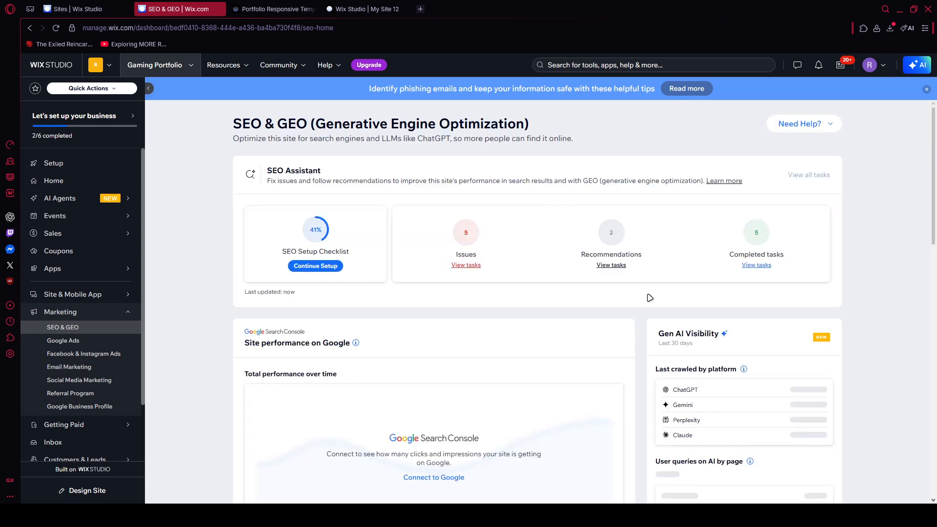
{"action": "scroll", "coordinate": [558, 340], "scroll_direction": "down", "scroll_amount": 3}
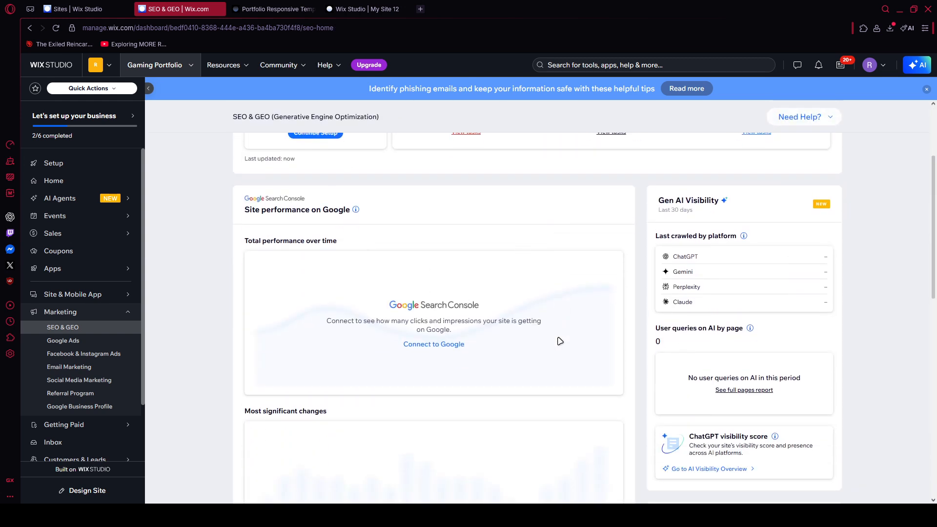
{"action": "scroll", "coordinate": [542, 315], "scroll_direction": "up", "scroll_amount": 1}
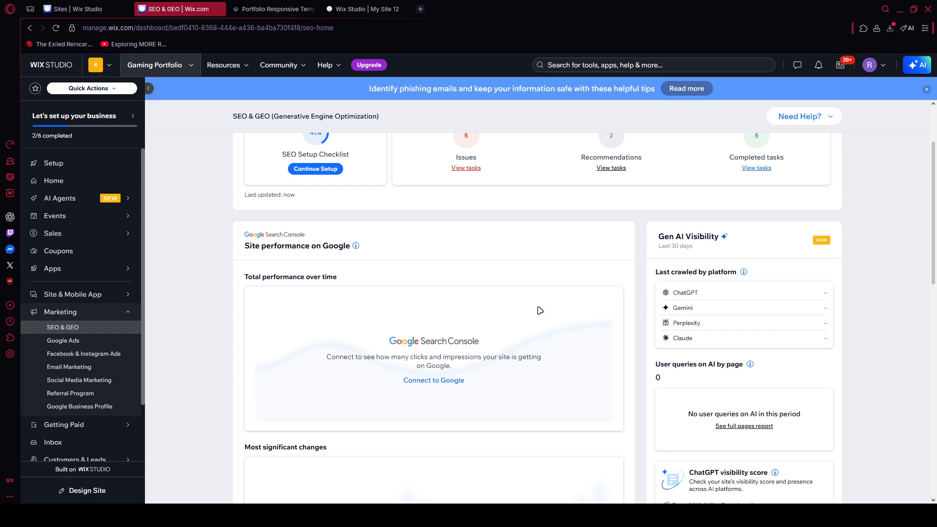
{"action": "scroll", "coordinate": [540, 310], "scroll_direction": "down", "scroll_amount": 2}
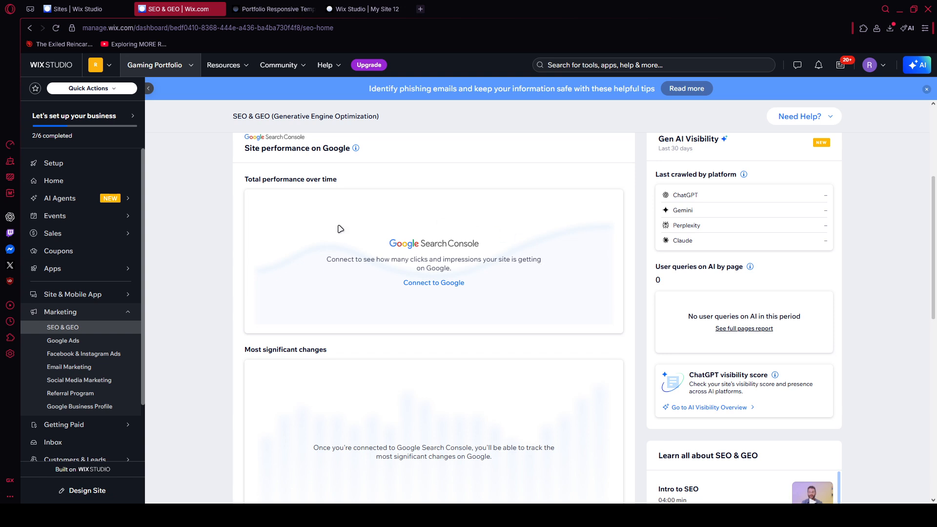
Open the site's Mobile App overview and review its app preview, setup tasks and growth and marketing tools.
{"action": "mouse_move", "coordinate": [110, 267]}
{"action": "mouse_move", "coordinate": [109, 305]}
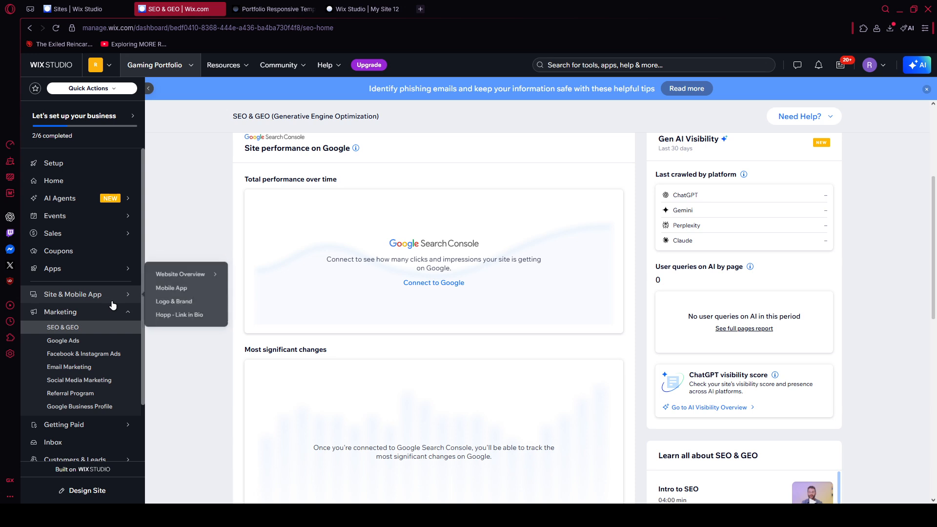
{"action": "left_click", "coordinate": [171, 288]}
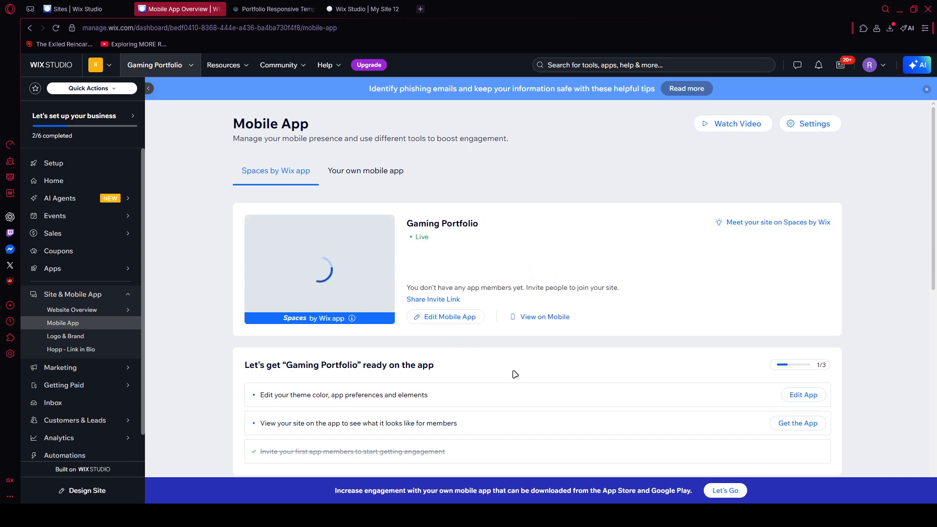
{"action": "scroll", "coordinate": [533, 378], "scroll_direction": "down", "scroll_amount": 3}
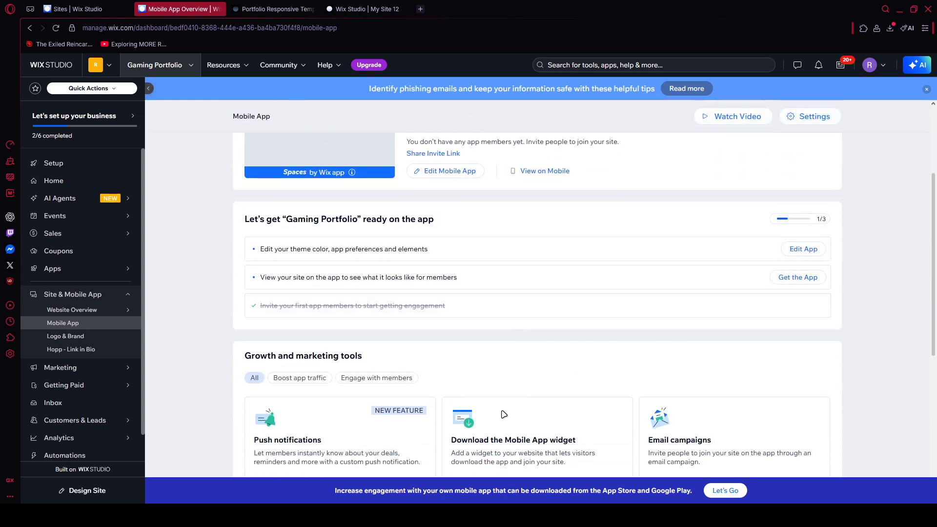
{"action": "scroll", "coordinate": [501, 408], "scroll_direction": "up", "scroll_amount": 3}
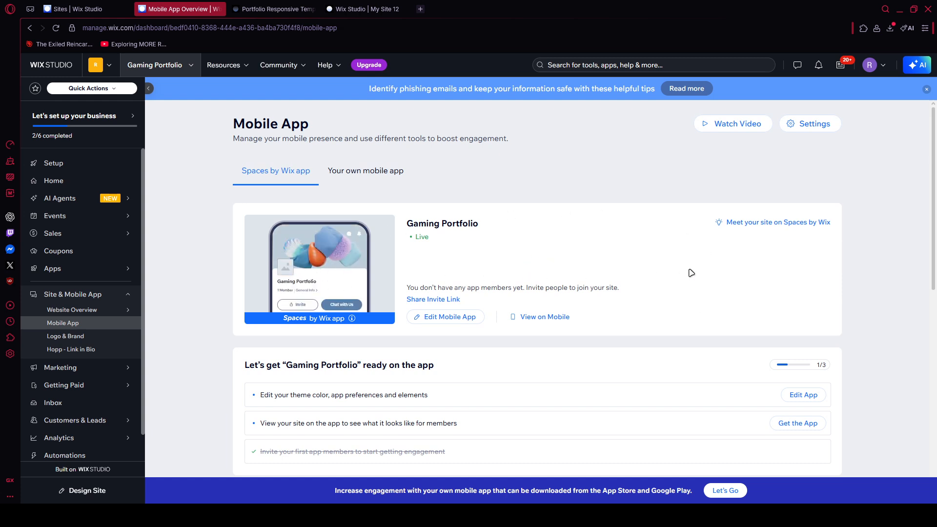
{"action": "scroll", "coordinate": [692, 273], "scroll_direction": "down", "scroll_amount": 2}
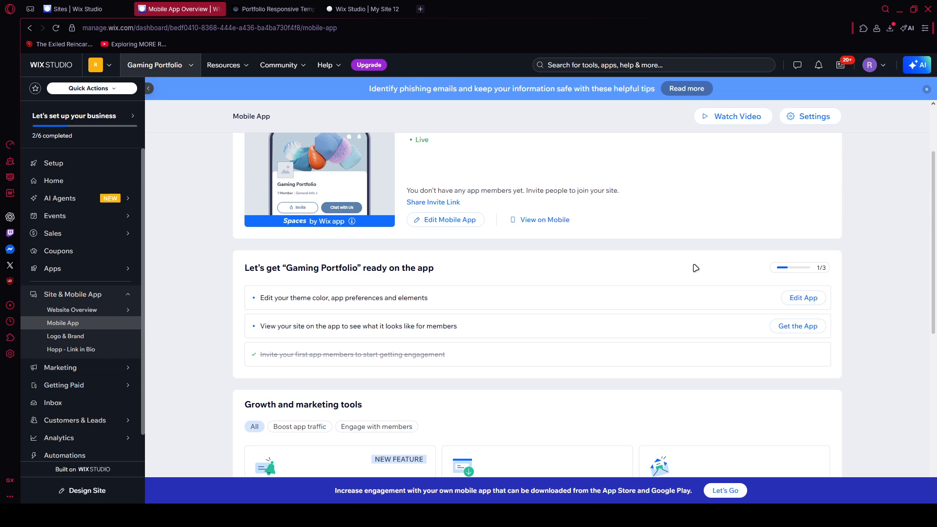
{"action": "scroll", "coordinate": [731, 302], "scroll_direction": "up", "scroll_amount": 2}
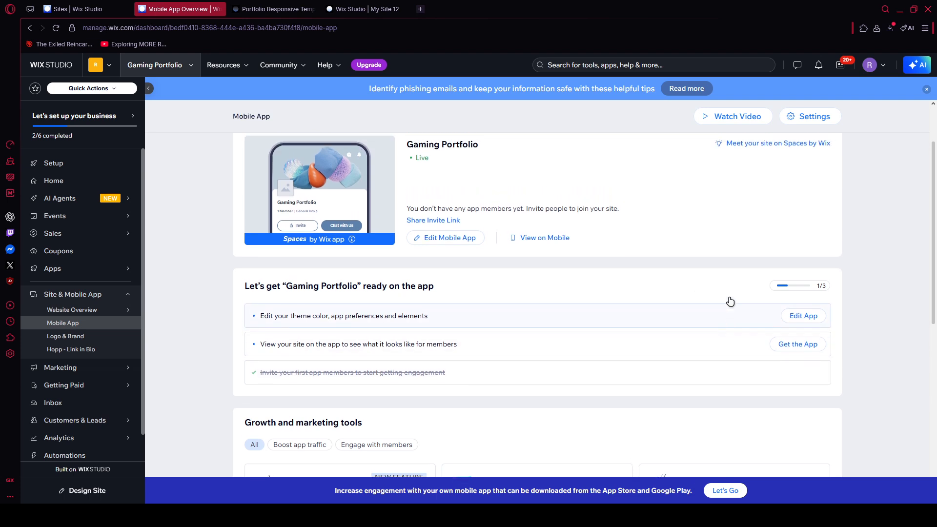